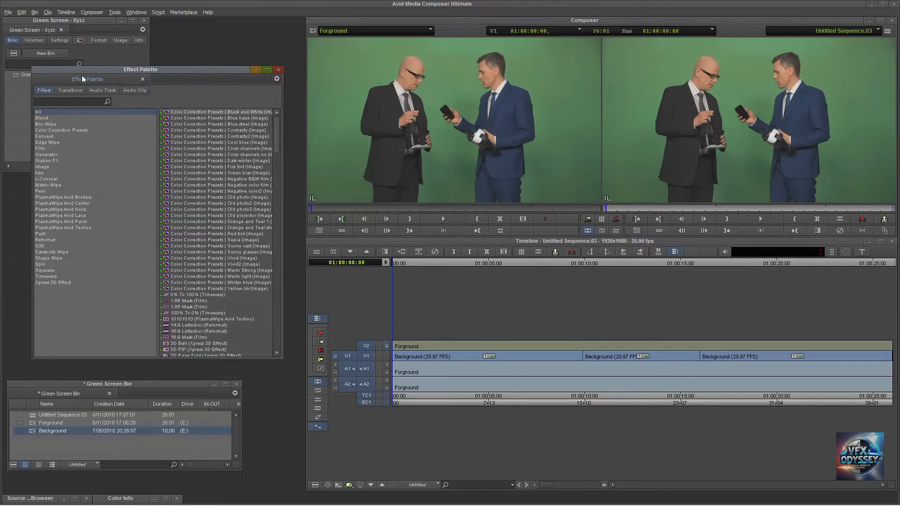
Apply the SpectraMatte key effect to the Forground clip on V2 and open its effect settings.
left_click_drag(91, 72, 89, 67)
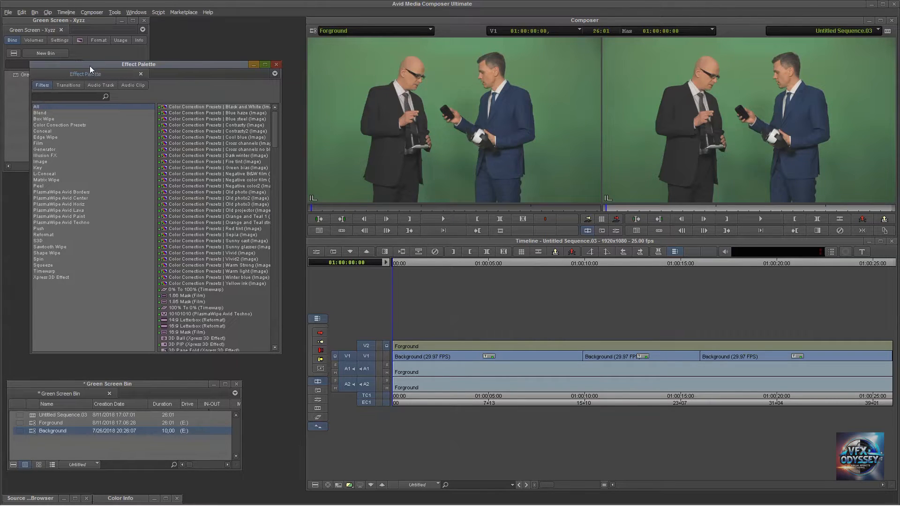
left_click(37, 168)
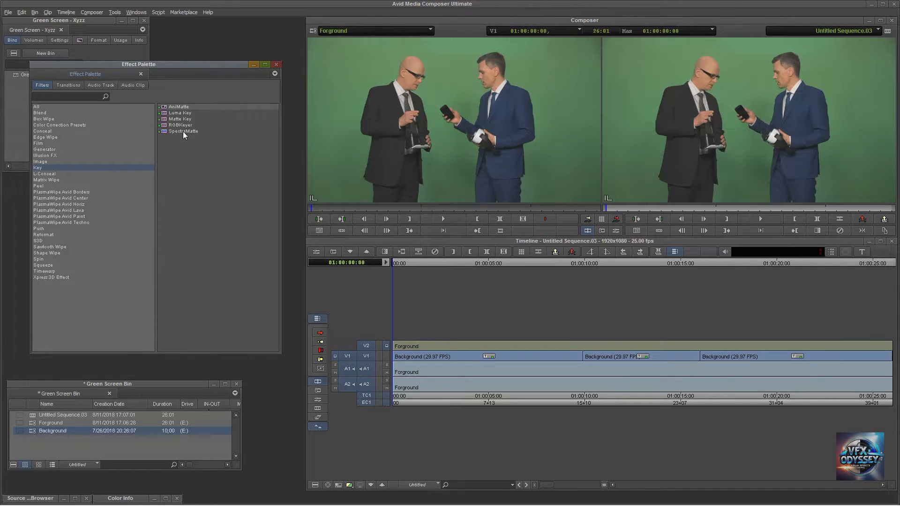
left_click_drag(183, 131, 466, 316)
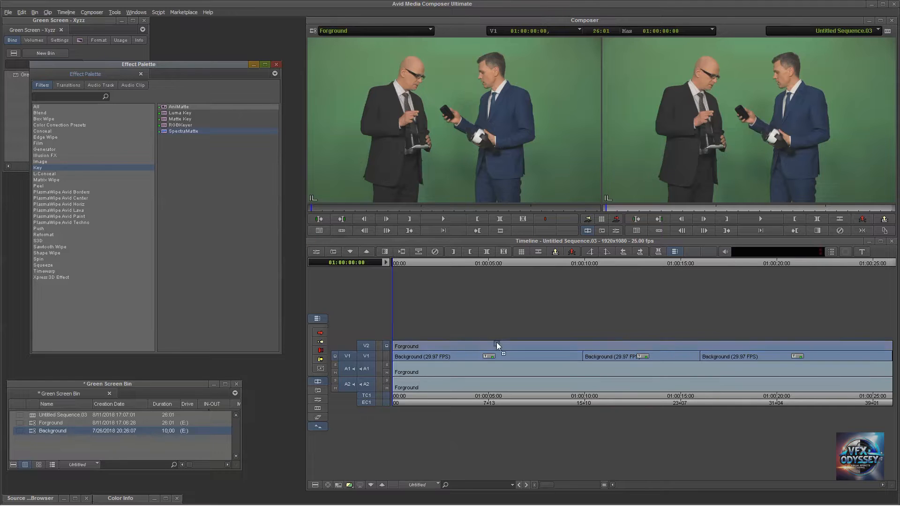
left_click_drag(500, 347, 500, 345)
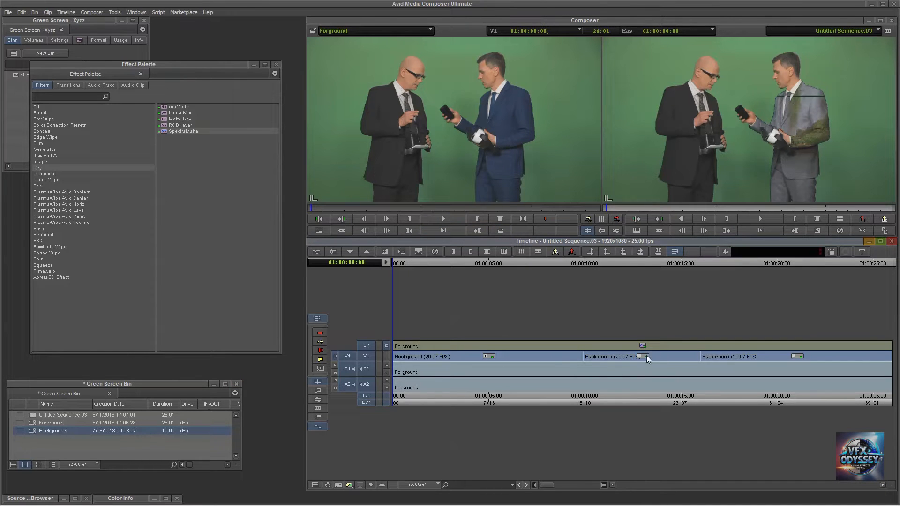
left_click(316, 253)
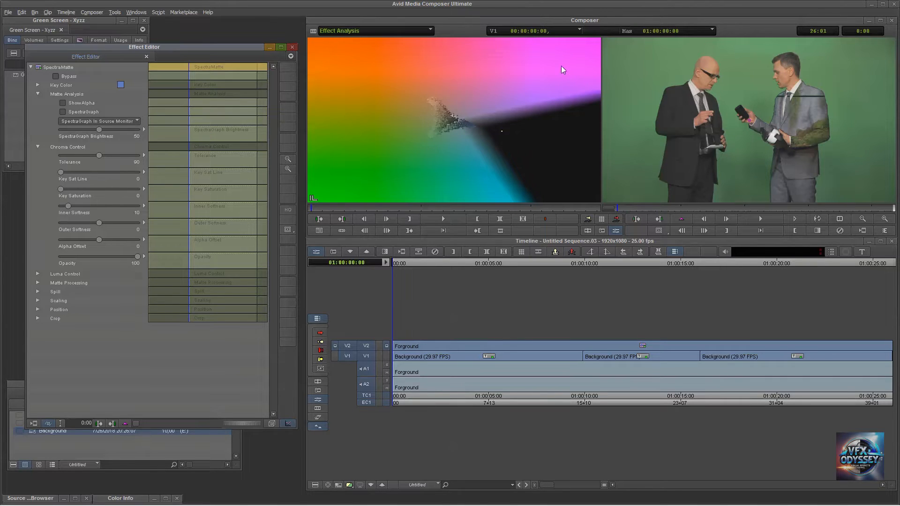
left_click_drag(142, 43, 155, 30)
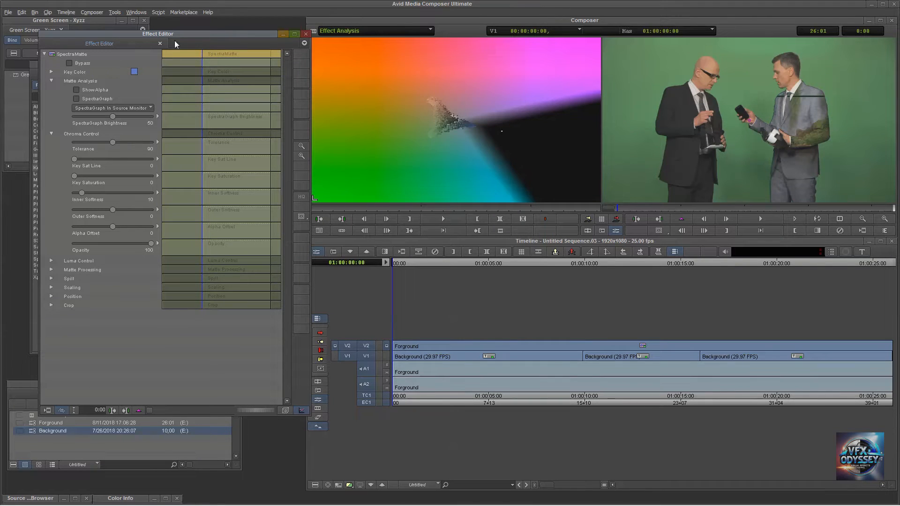
Sample the green backdrop near the upper edge of the picture as the SpectraMatte key color.
left_click_drag(135, 70, 758, 60)
left_click_drag(730, 132, 730, 47)
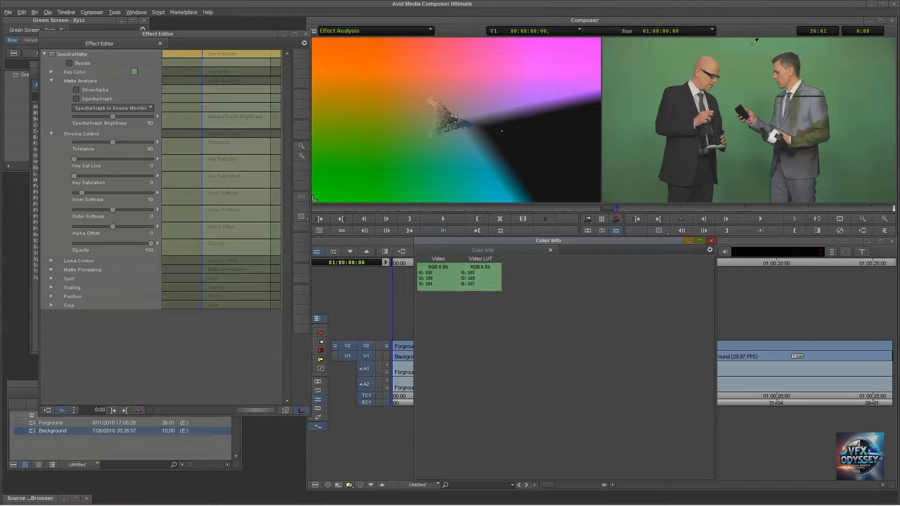
left_click_drag(755, 41, 894, 43)
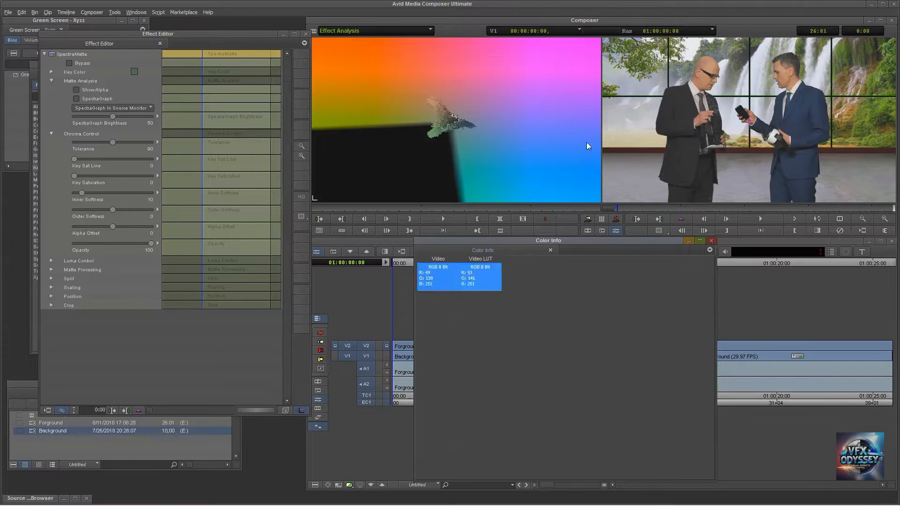
View the alpha matte with Show Alpha and resample the key color from the green backdrop above and between the two men.
left_click(76, 91)
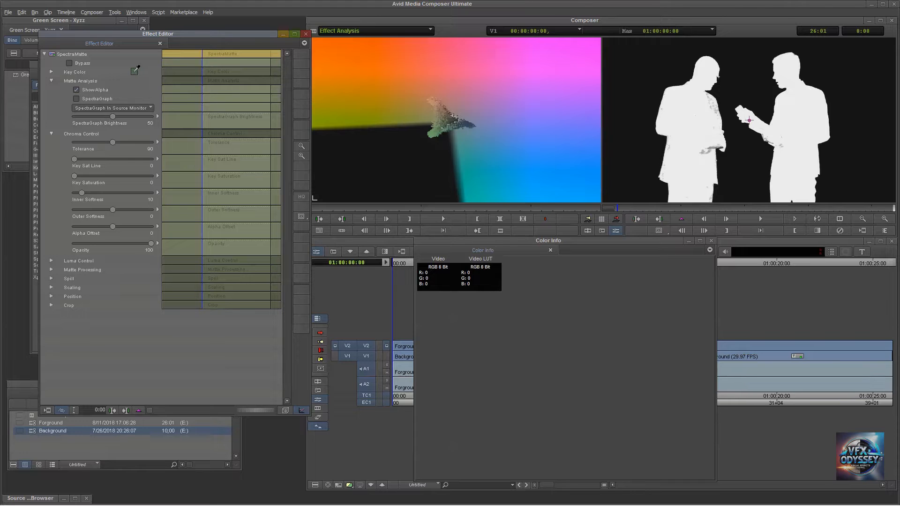
left_click_drag(568, 68, 610, 75)
left_click_drag(135, 72, 132, 83)
left_click(76, 90)
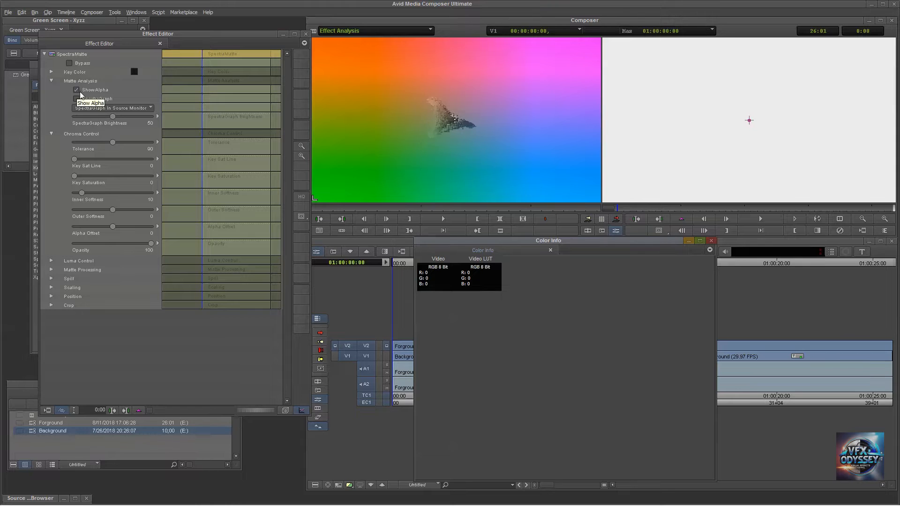
left_click_drag(134, 72, 755, 43)
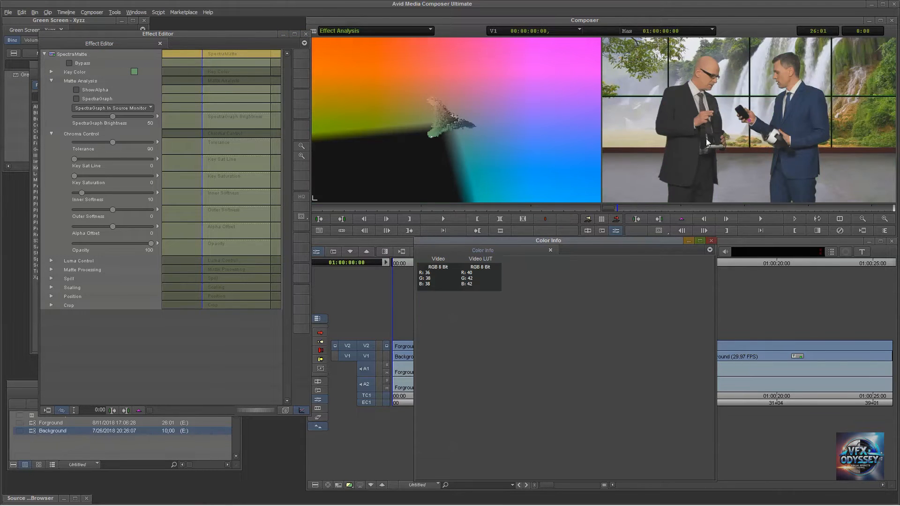
Compare the alpha matte with the composited picture using Show Alpha.
left_click(76, 89)
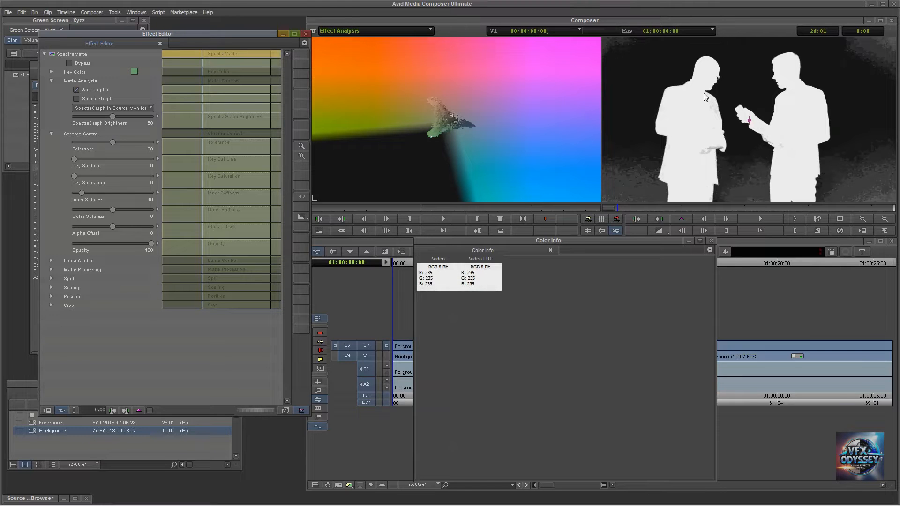
left_click(75, 89)
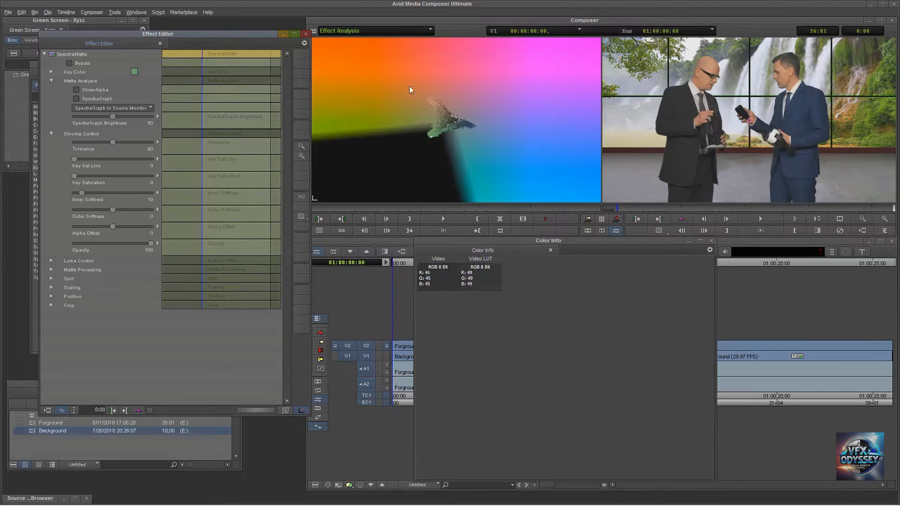
left_click(76, 90)
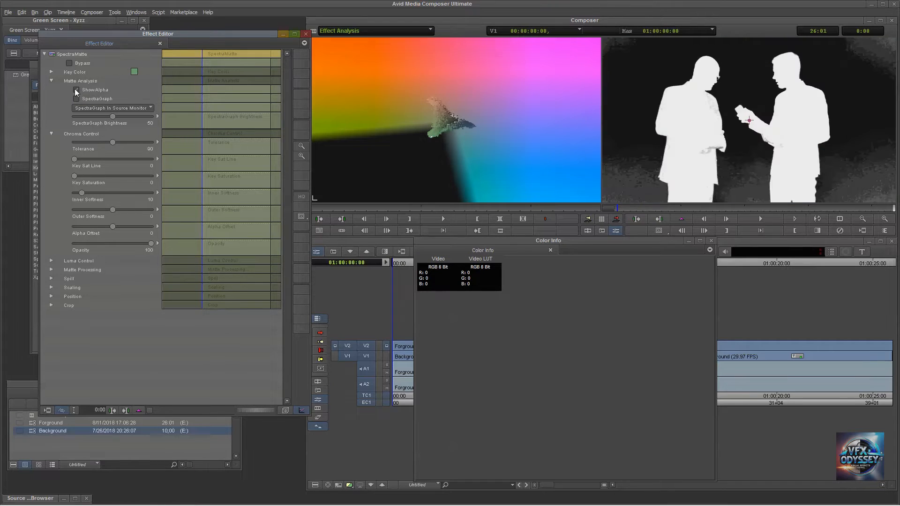
left_click(77, 90)
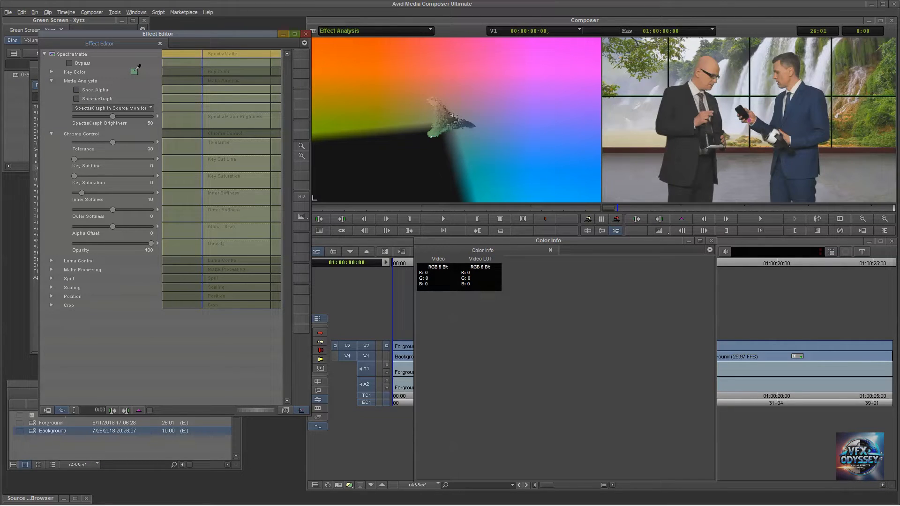
Try the darker green backdrop beside the man in blue and his blue suit as key colors.
left_click(99, 90)
left_click_drag(134, 72, 81, 91)
left_click(77, 88)
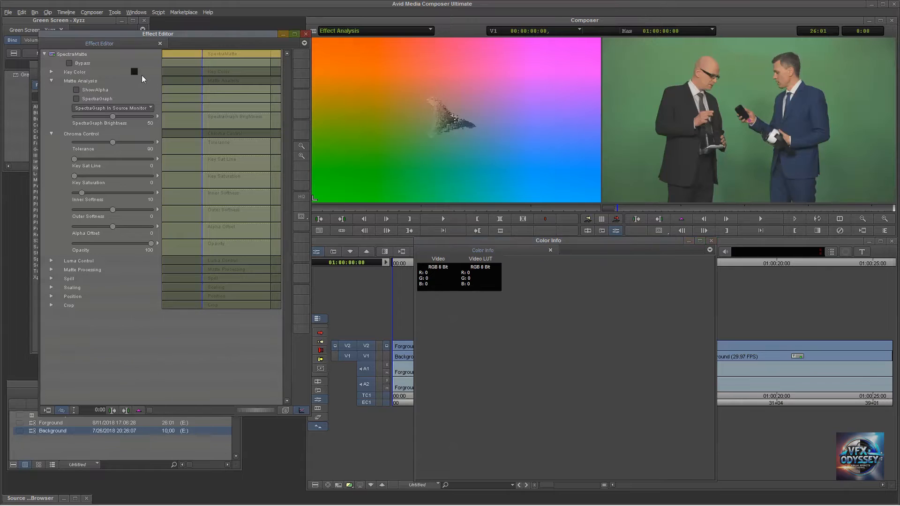
left_click_drag(134, 71, 869, 160)
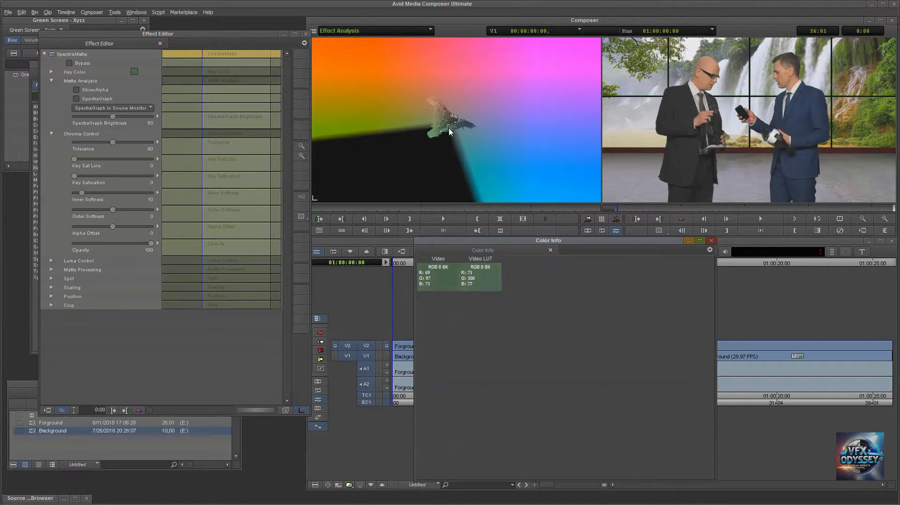
left_click(135, 72)
left_click_drag(788, 231, 801, 111)
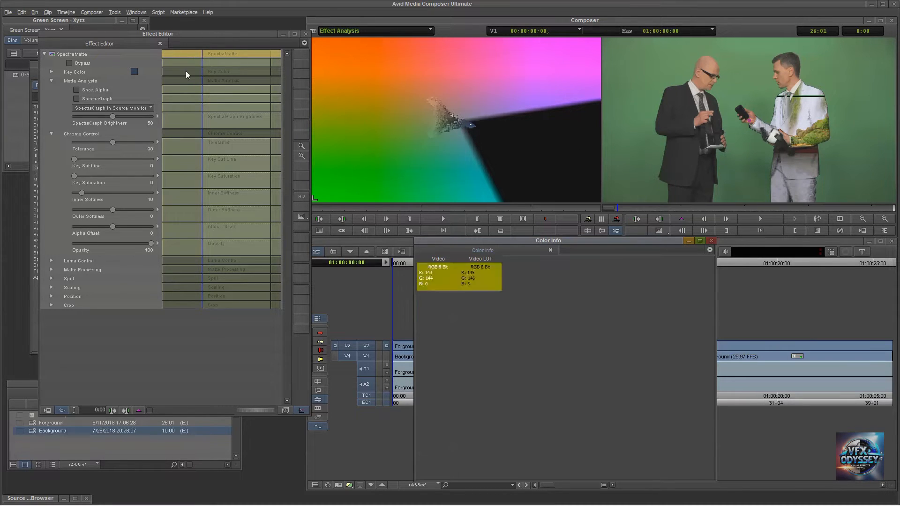
Sample the green backdrop above and between the two men as the key color and turn on Show Alpha.
left_click_drag(135, 71, 748, 182)
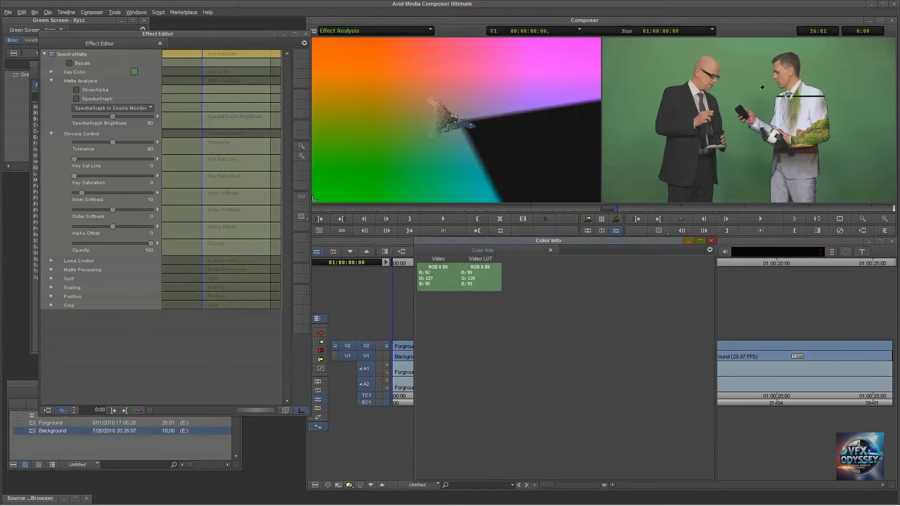
left_click_drag(748, 49, 748, 47)
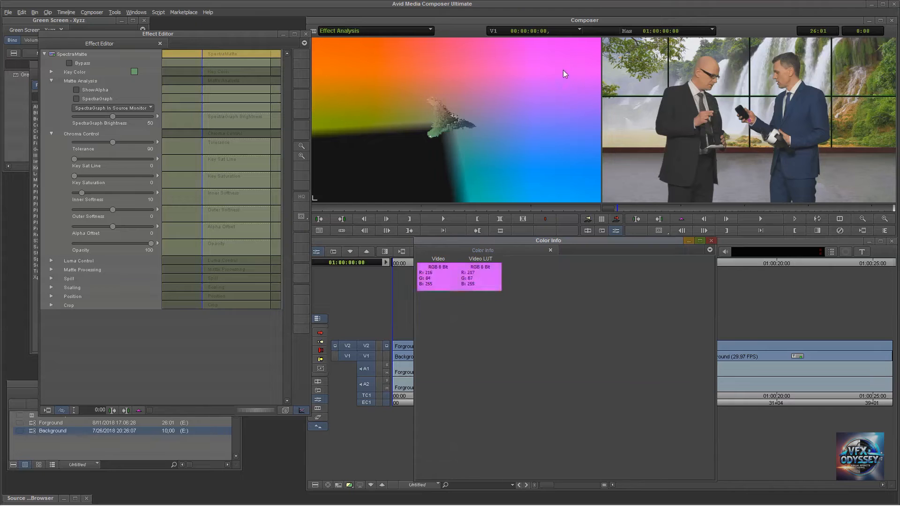
left_click(75, 90)
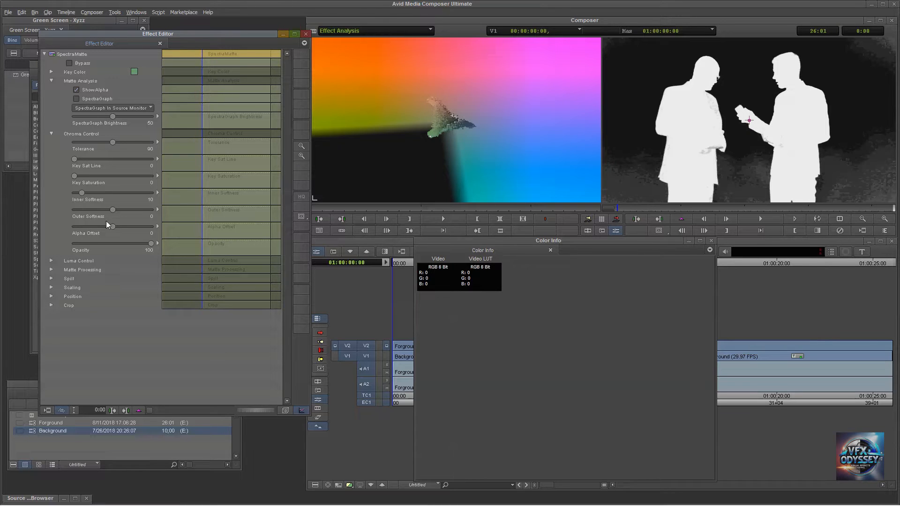
Set the Chroma Control Outer Softness to -46 and Inner Softness to 29.
left_click_drag(113, 209, 90, 211)
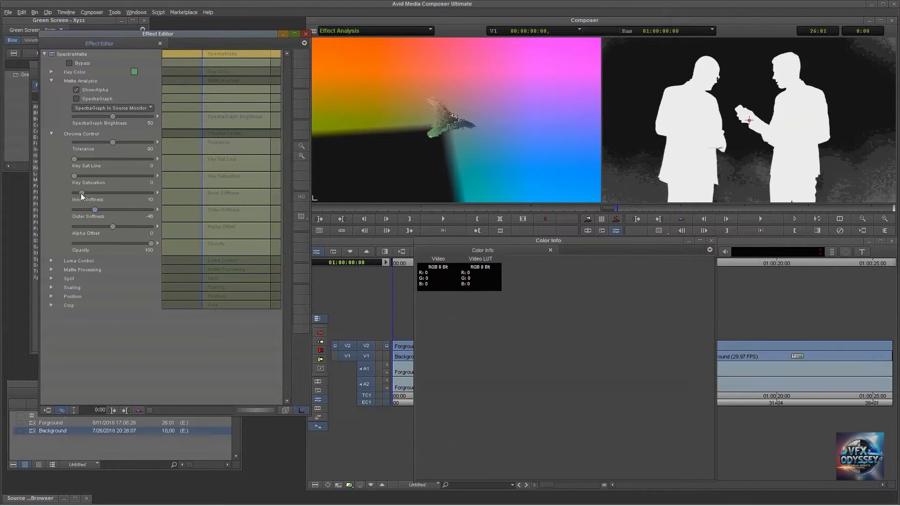
mouse_move(82, 193)
left_mouse_down()
mouse_move(100, 193)
mouse_move(83, 194)
left_mouse_up()
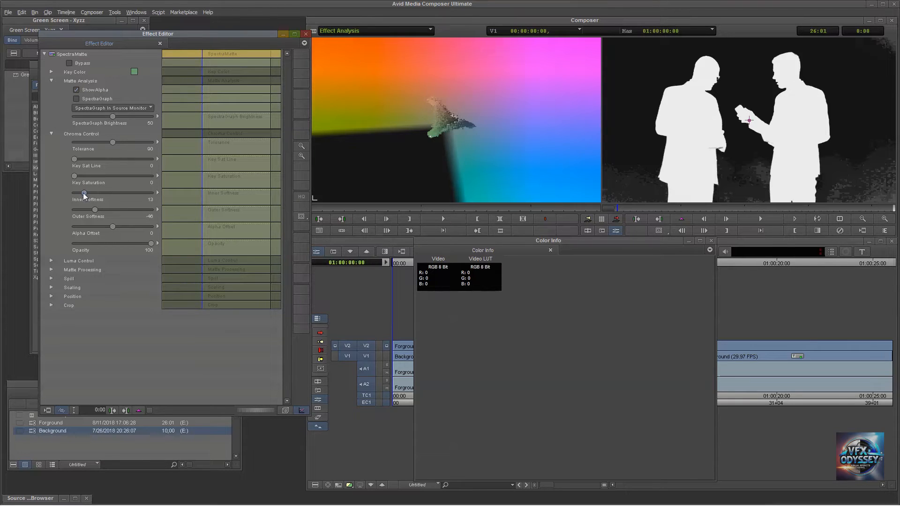
mouse_move(83, 192)
left_mouse_down()
mouse_move(96, 191)
mouse_move(83, 190)
left_mouse_up()
left_click_drag(84, 192, 96, 190)
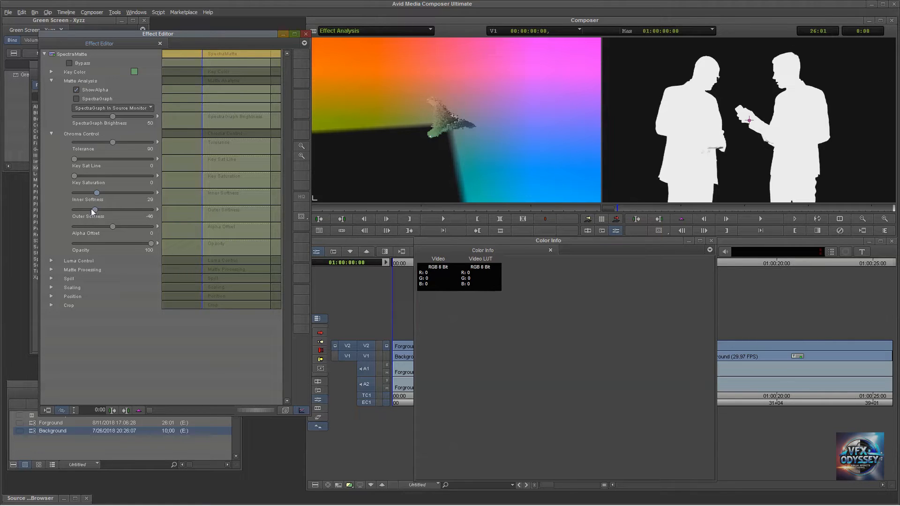
Test Outer Softness values between 35 and -98, including with Inner Softness at 0, and return Outer Softness to 0.
left_click_drag(97, 209, 126, 210)
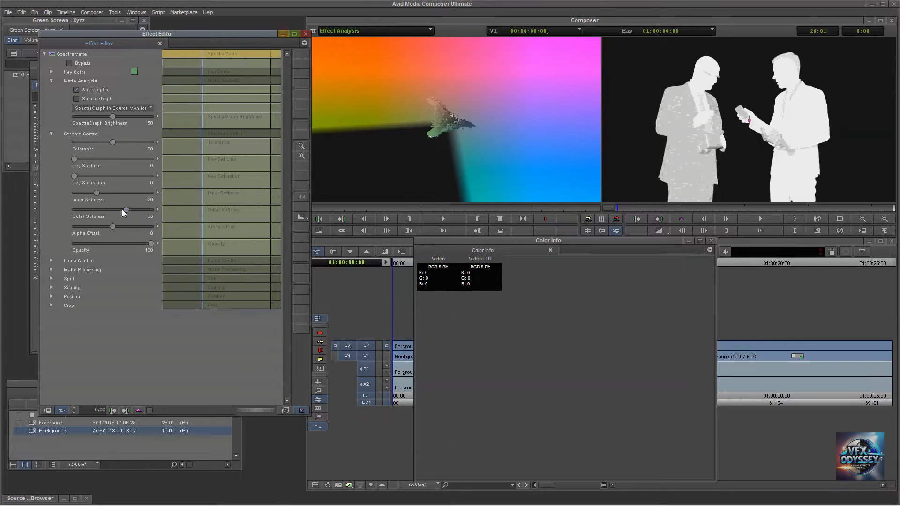
left_click_drag(102, 208, 88, 209)
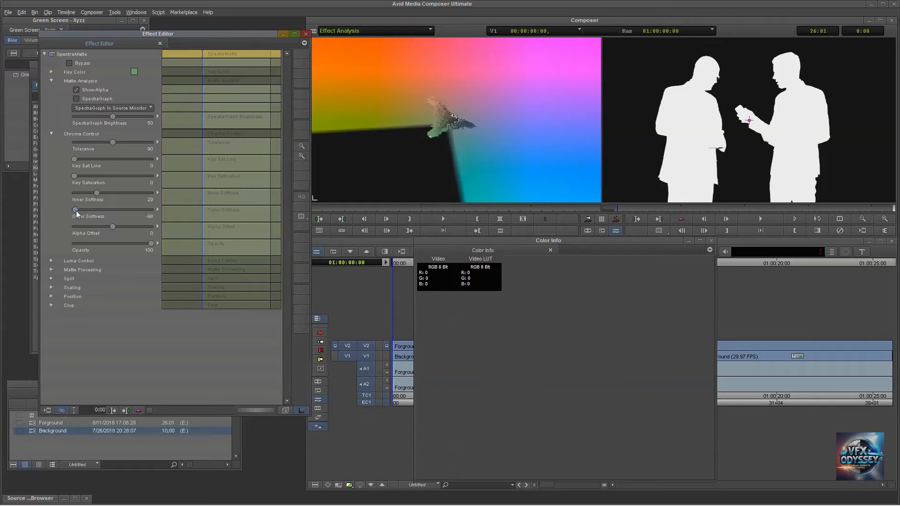
left_click_drag(98, 209, 104, 208)
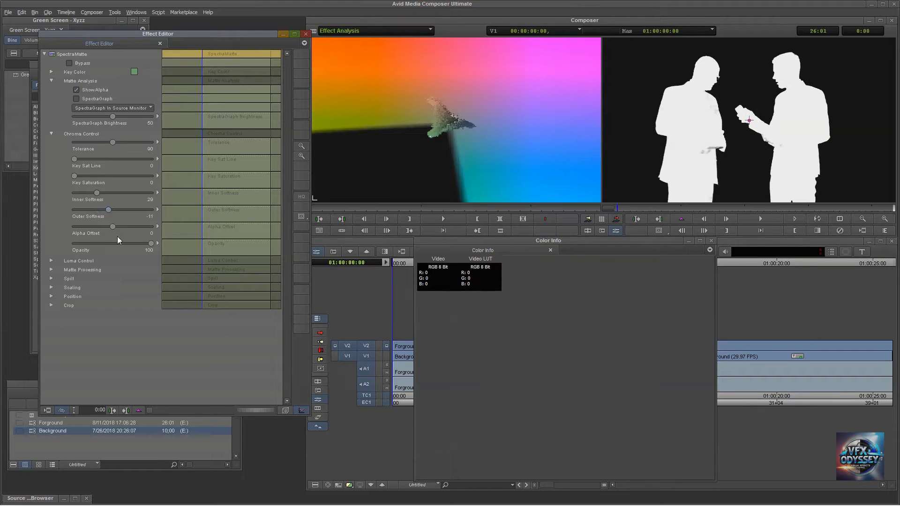
mouse_move(111, 212)
left_mouse_down()
mouse_move(81, 211)
mouse_move(71, 194)
mouse_move(95, 209)
mouse_move(158, 213)
mouse_move(95, 212)
left_mouse_up()
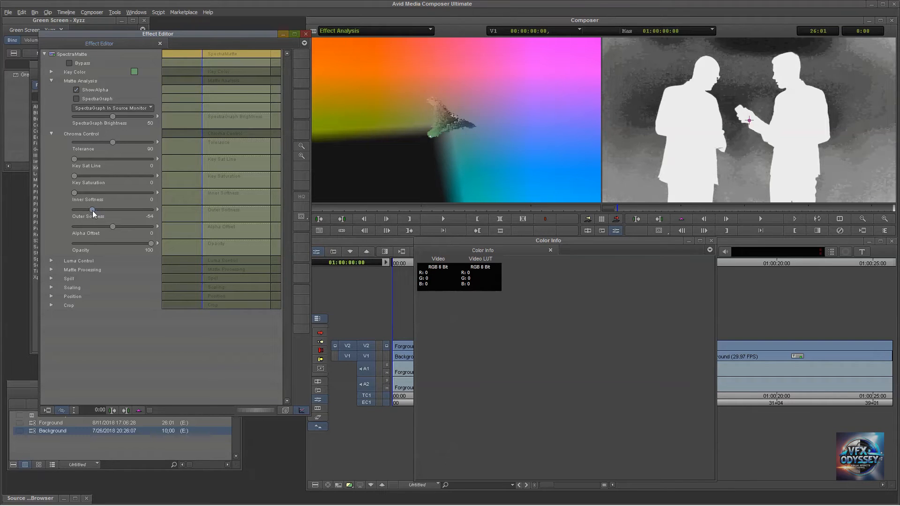
left_click_drag(100, 210, 116, 213)
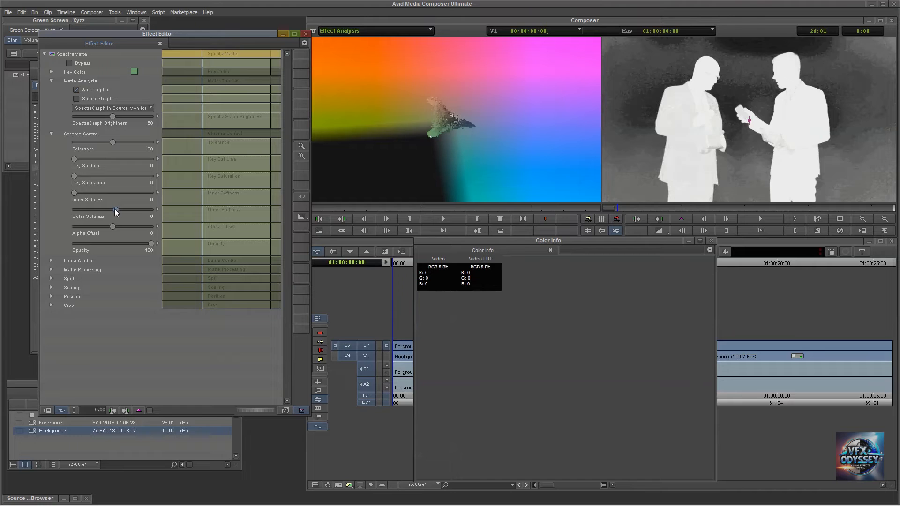
left_click_drag(114, 209, 113, 212)
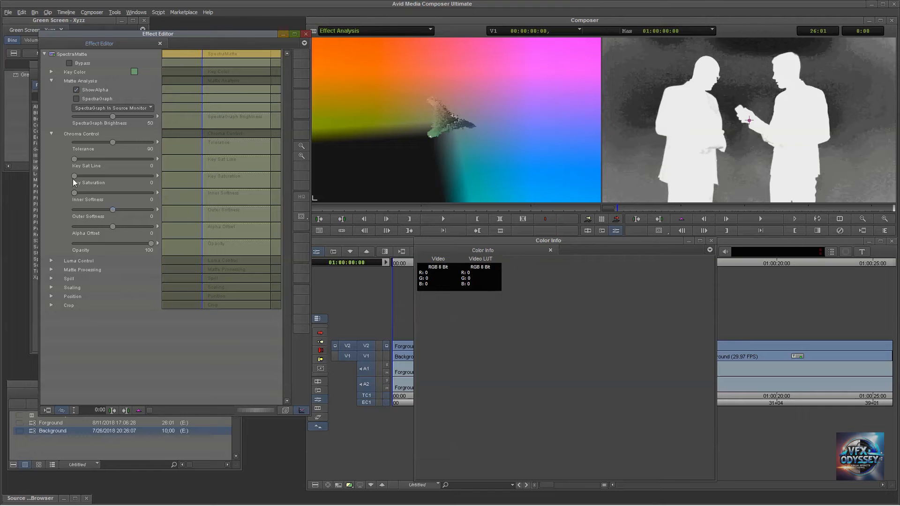
Set Inner Softness to 26 and Outer Softness to -79 to clean up the matte.
left_click_drag(74, 194, 71, 191)
left_click_drag(72, 187, 94, 187)
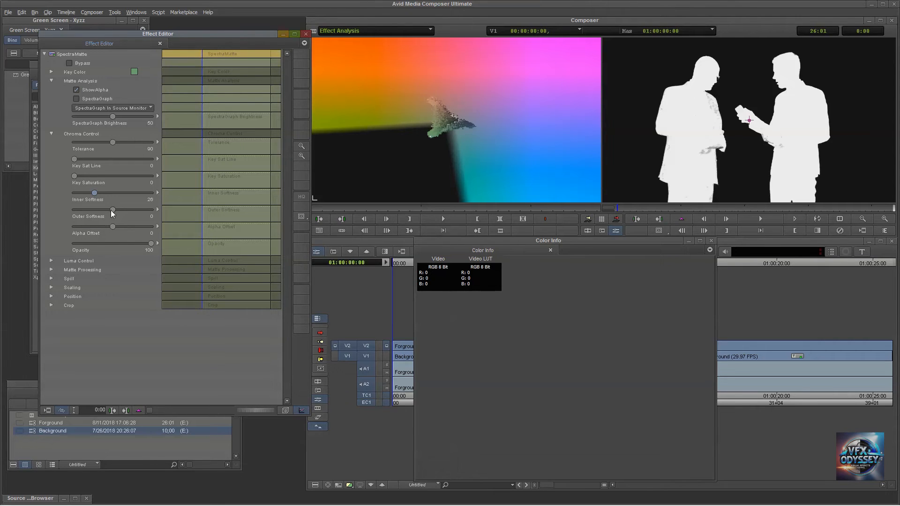
left_click_drag(95, 210, 91, 209)
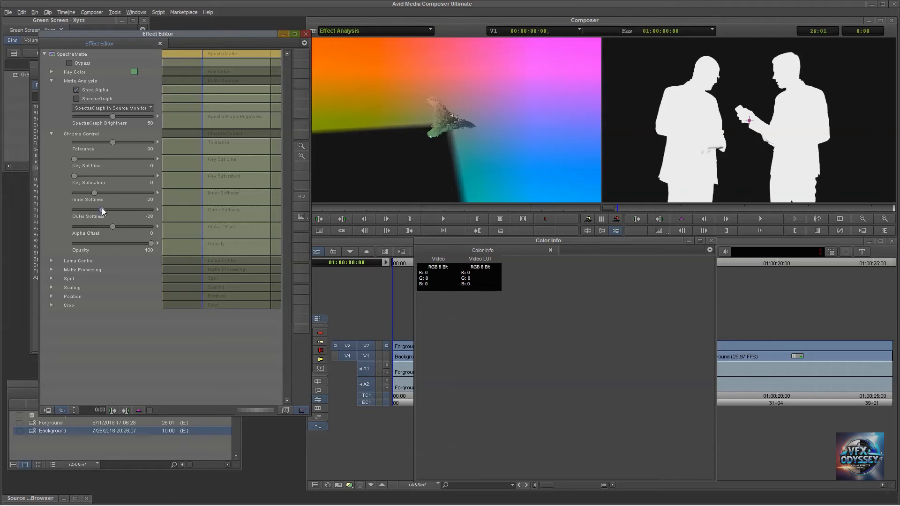
mouse_move(107, 211)
left_mouse_down()
mouse_move(114, 212)
mouse_move(95, 207)
left_mouse_up()
mouse_move(105, 210)
left_mouse_down()
mouse_move(157, 209)
mouse_move(113, 210)
left_mouse_up()
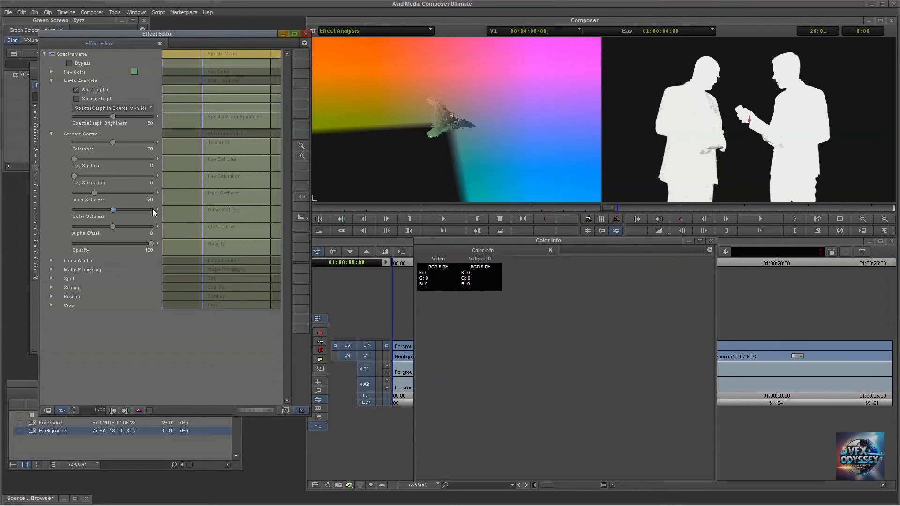
left_click_drag(97, 211, 92, 210)
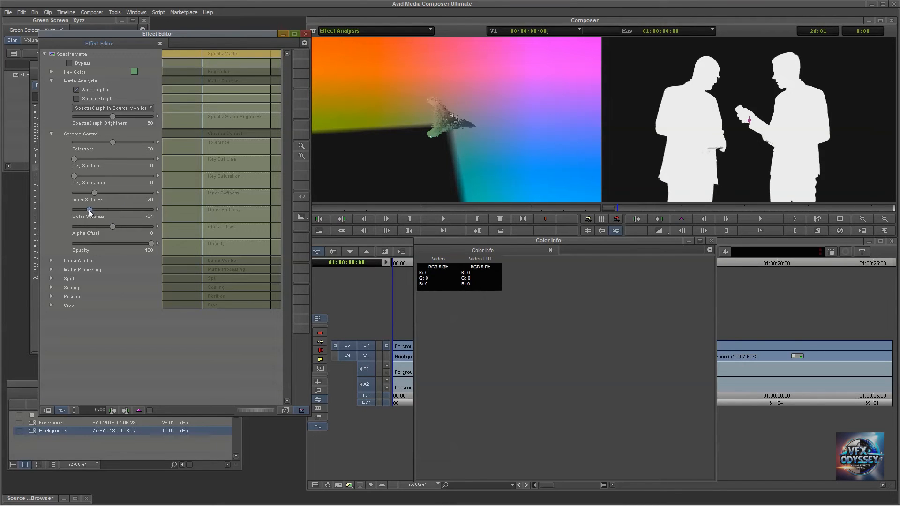
left_click_drag(87, 212, 82, 210)
Try a Key Sat Line value of 33 and return it to 0.
mouse_move(86, 159)
left_mouse_down()
mouse_move(128, 158)
mouse_move(67, 159)
mouse_move(99, 156)
left_mouse_up()
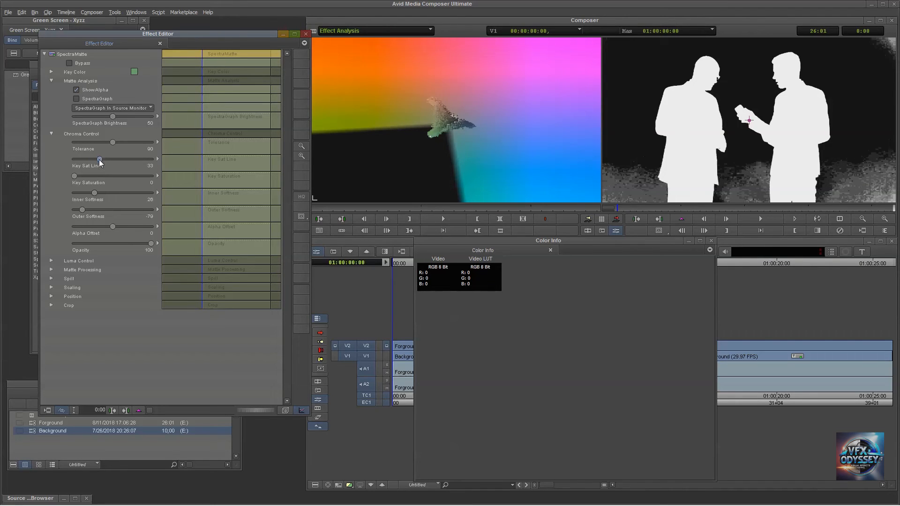
left_click_drag(100, 162, 86, 162)
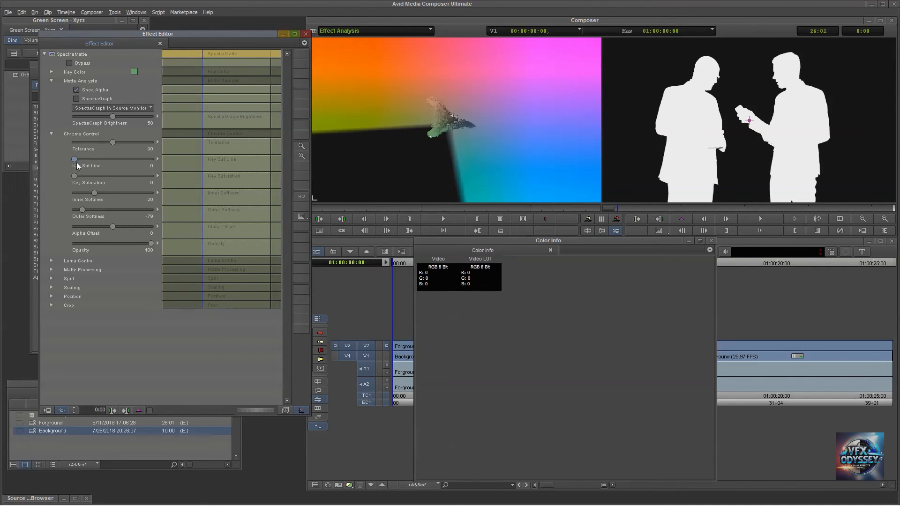
Set the Chroma Control Tolerance to 100 and check the keyed composite against the alpha matte.
mouse_move(116, 142)
left_mouse_down()
mouse_move(134, 141)
mouse_move(101, 140)
left_mouse_up()
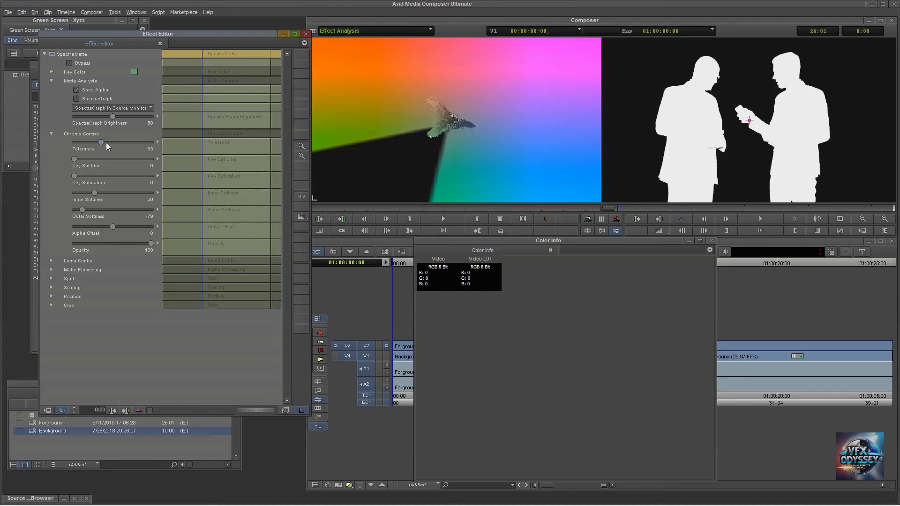
left_click(157, 142)
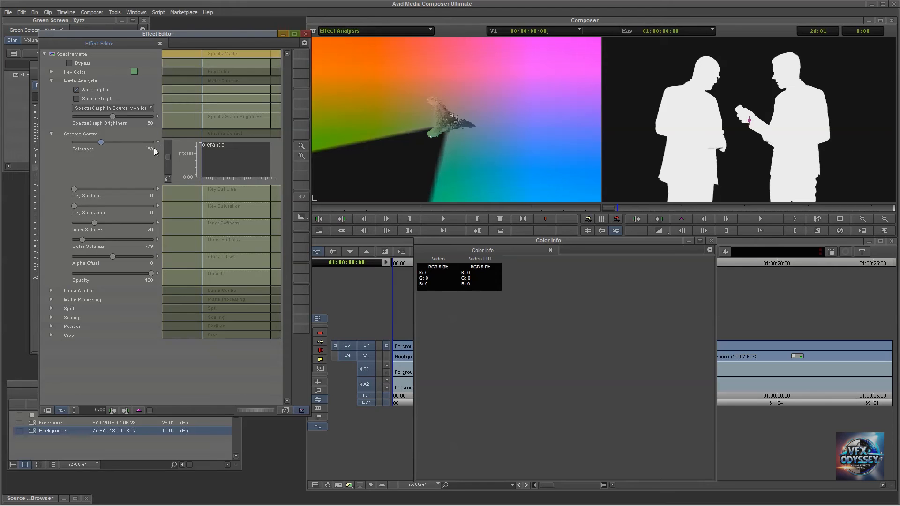
left_click(157, 142)
left_click_drag(103, 142, 118, 138)
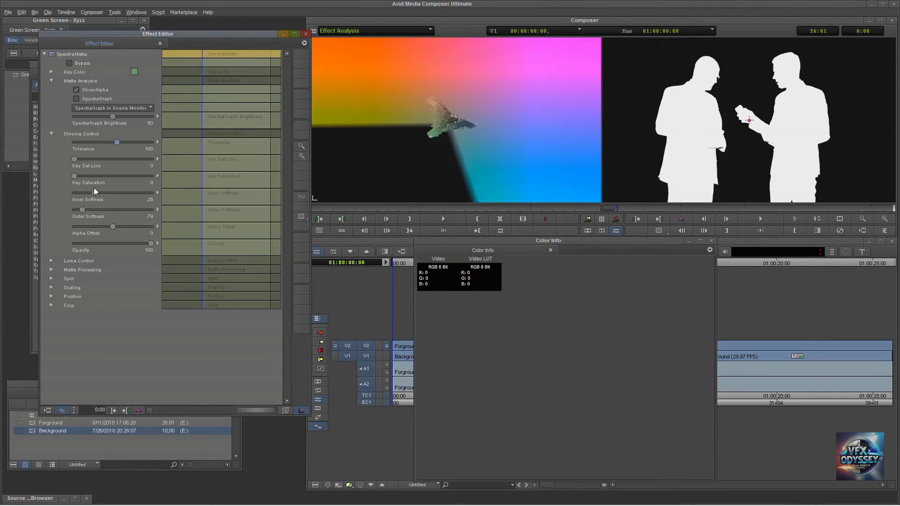
left_click(76, 89)
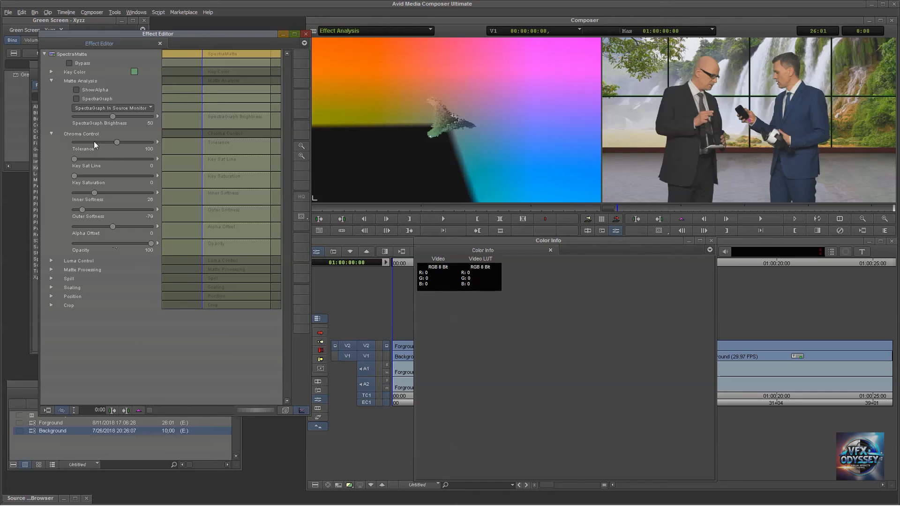
left_click(77, 90)
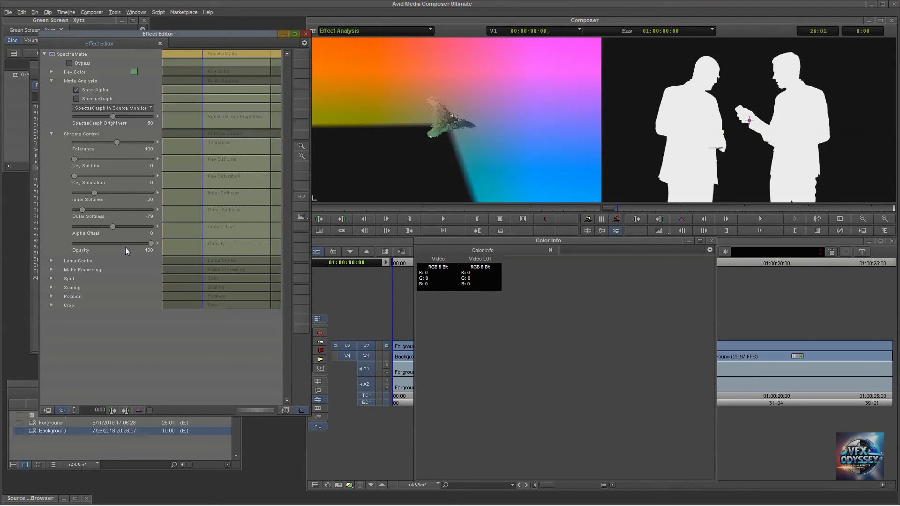
Try an Opacity value of 49 in Chroma Control and return it to 100.
left_click_drag(151, 243, 112, 243)
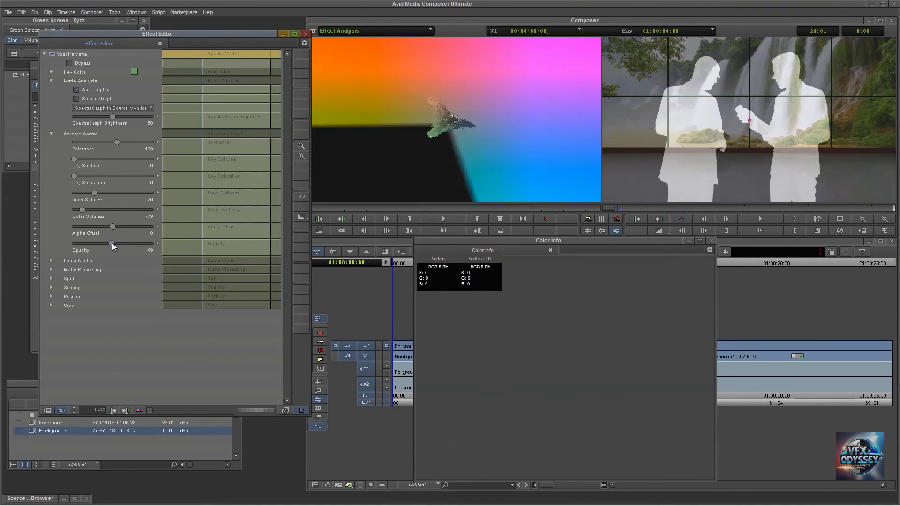
left_click_drag(112, 243, 111, 246)
left_click_drag(111, 242, 156, 240)
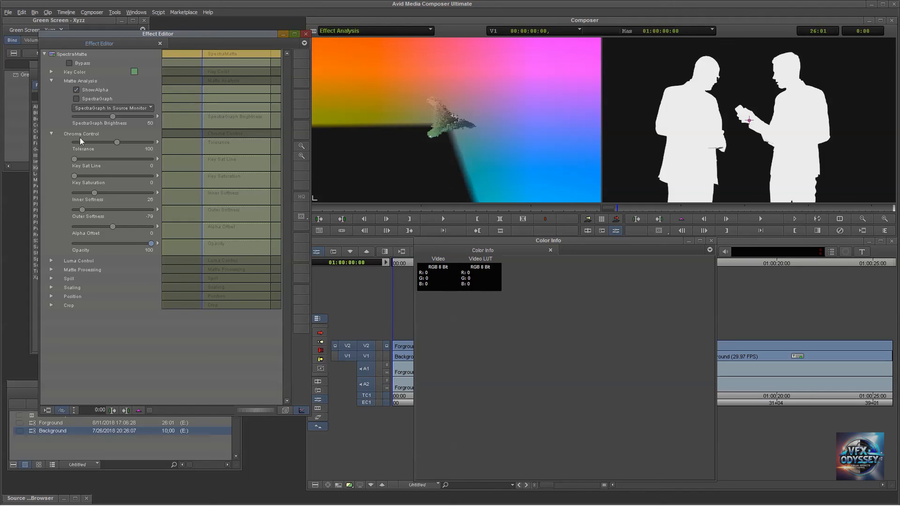
left_click_drag(75, 175, 98, 160)
Collapse Chroma Control, expand the Spill settings, and display the composite instead of the alpha matte.
left_click(51, 133)
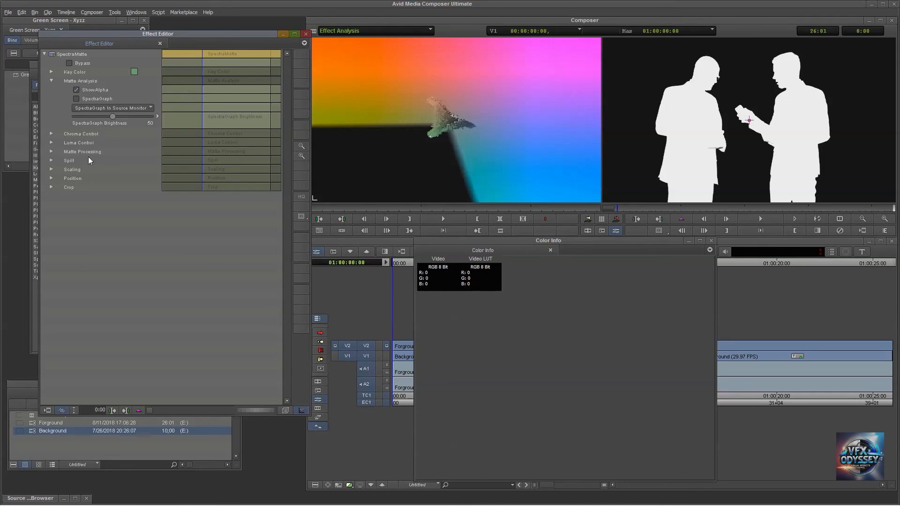
left_click(52, 161)
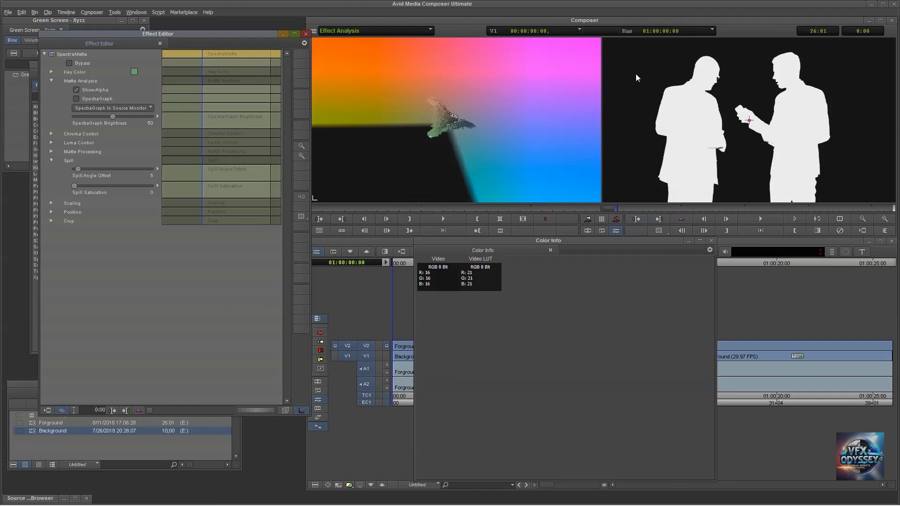
left_click(76, 89)
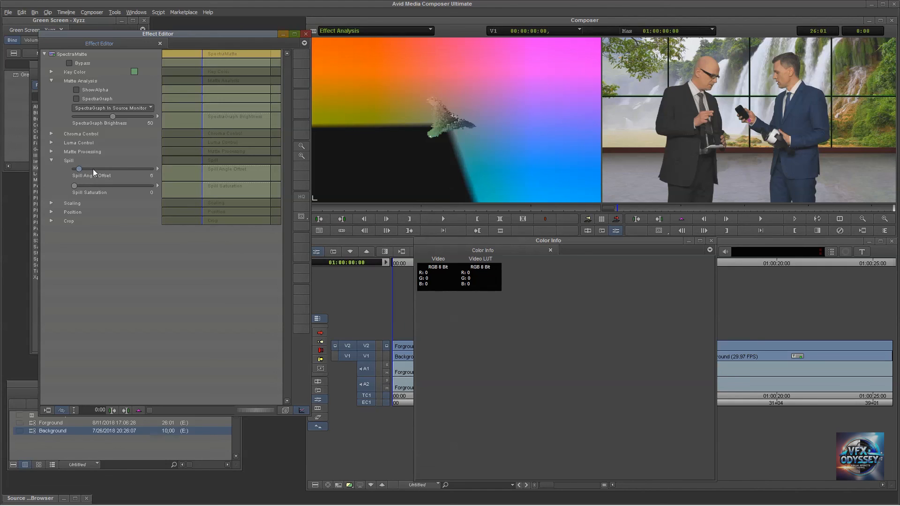
Test different Spill Angle Offset and Spill Saturation values, and return Spill Saturation to 0.
left_click_drag(125, 170, 60, 167)
left_click_drag(146, 190, 147, 190)
left_click_drag(133, 187, 72, 187)
left_click_drag(136, 187, 150, 186)
left_click_drag(98, 186, 72, 187)
Test the Spill Angle Offset up to 100 and set it to 18.
left_click_drag(108, 170, 114, 171)
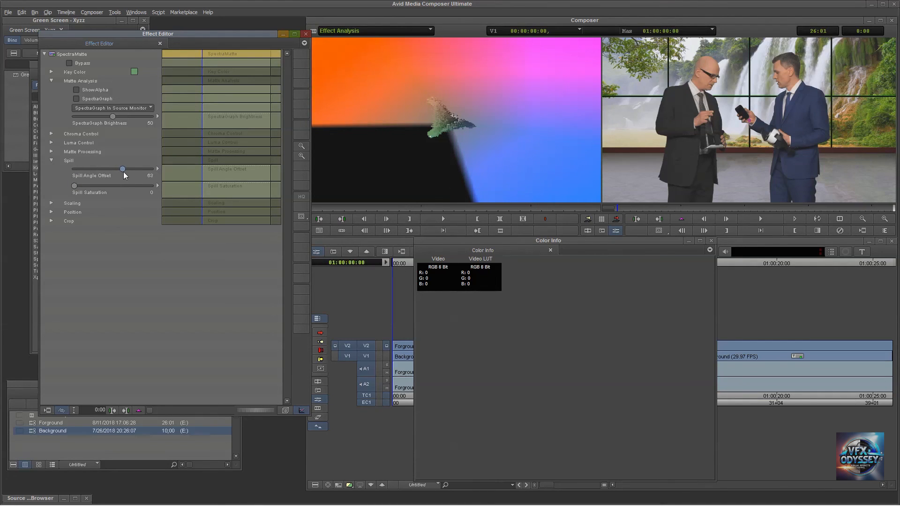
left_click_drag(146, 180, 155, 180)
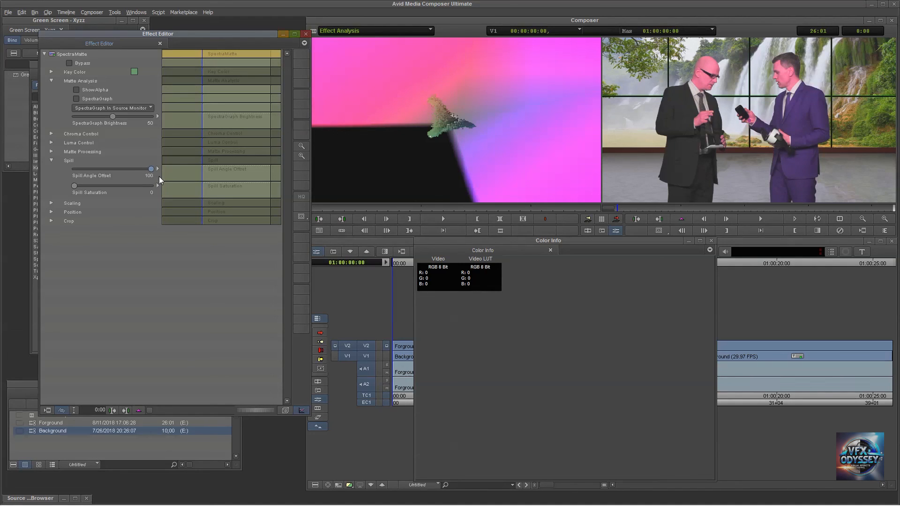
left_click_drag(158, 181, 85, 172)
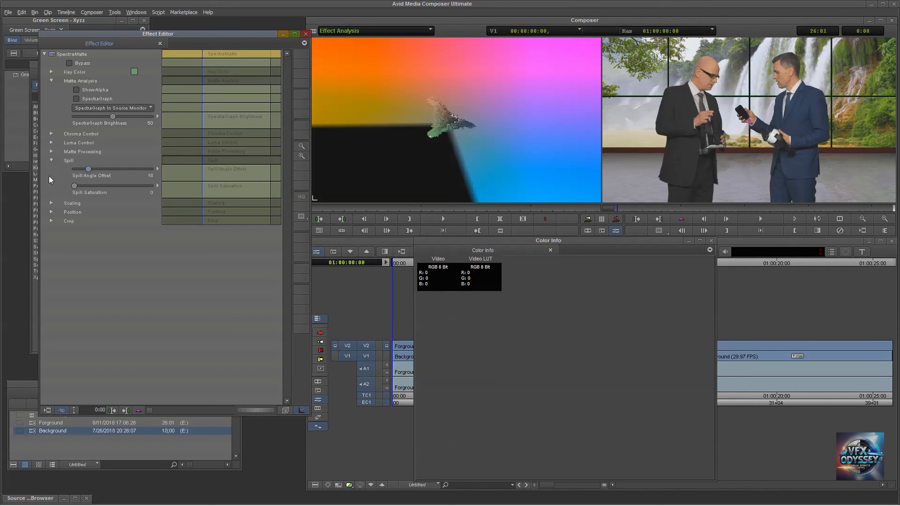
Collapse the Spill settings and compare the alpha matte with the composite, leaving the composite displayed.
left_click(51, 161)
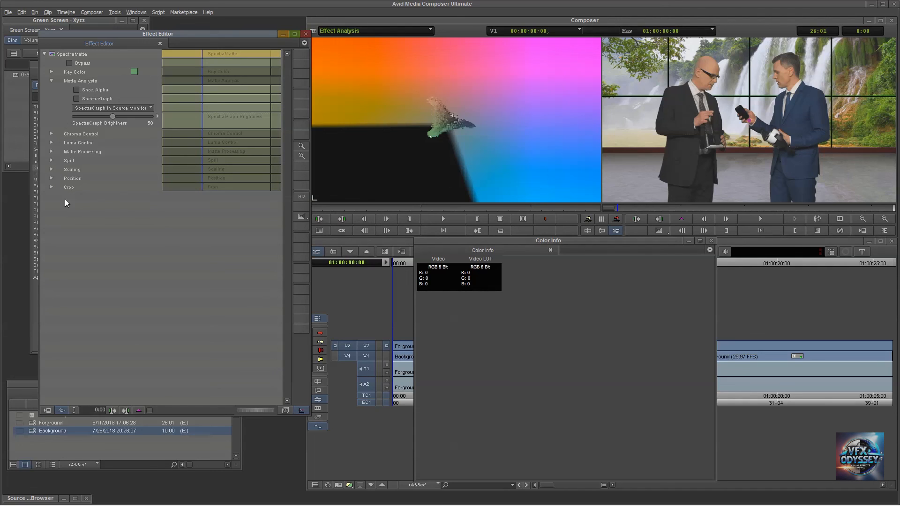
left_click(76, 90)
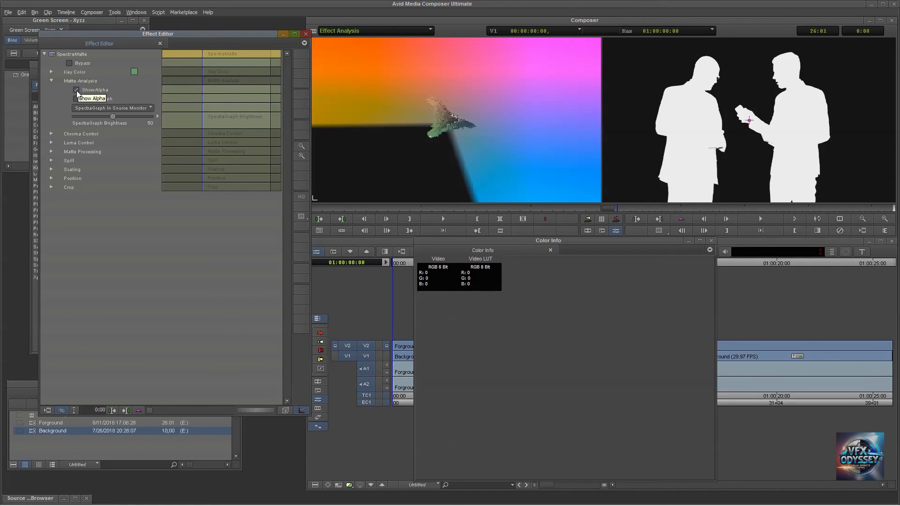
left_click(77, 90)
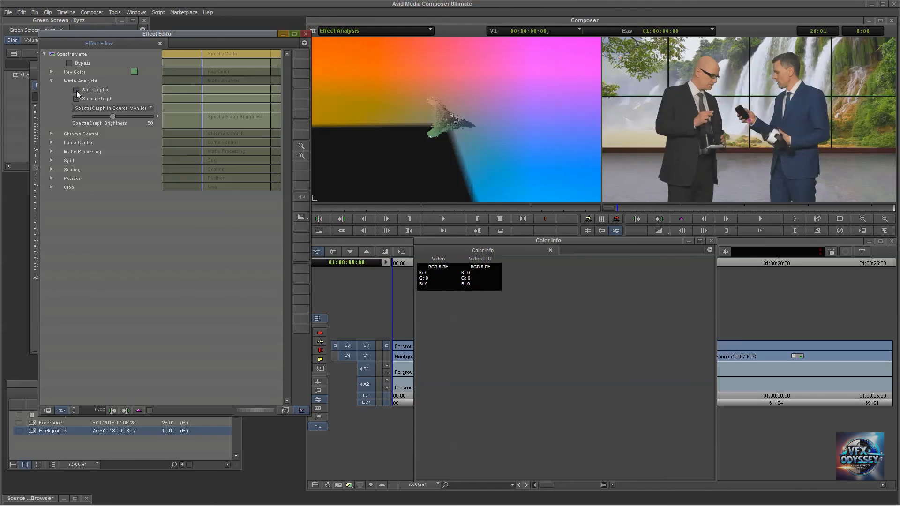